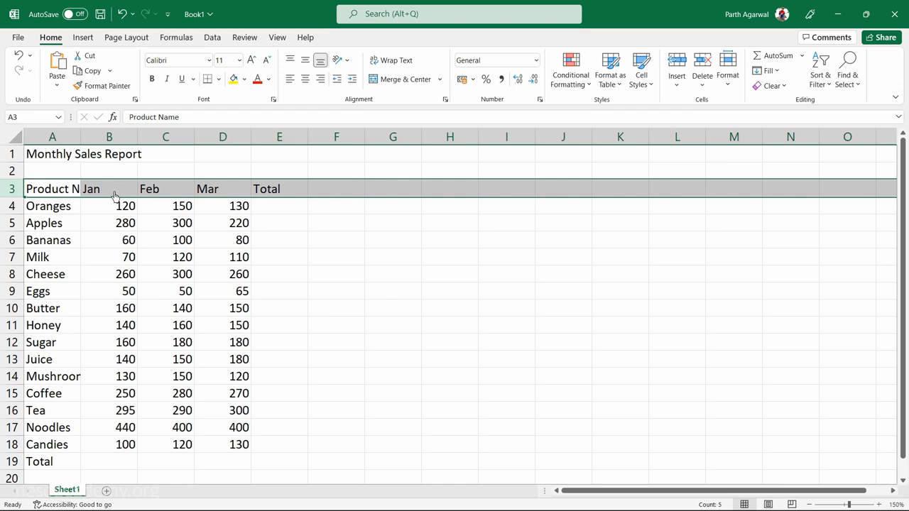
Change the January column header in cell B3 to Jan-2022
drag(114, 194, 218, 193)
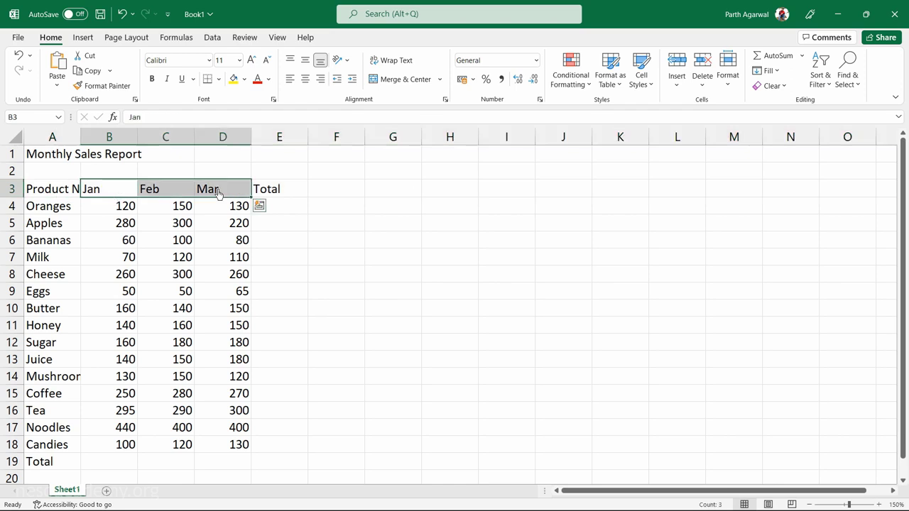
click(103, 196)
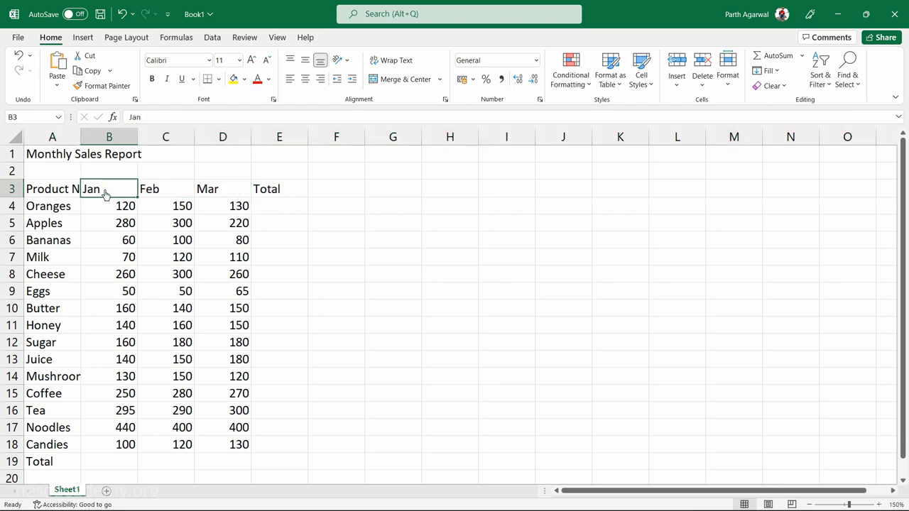
double_click(105, 193)
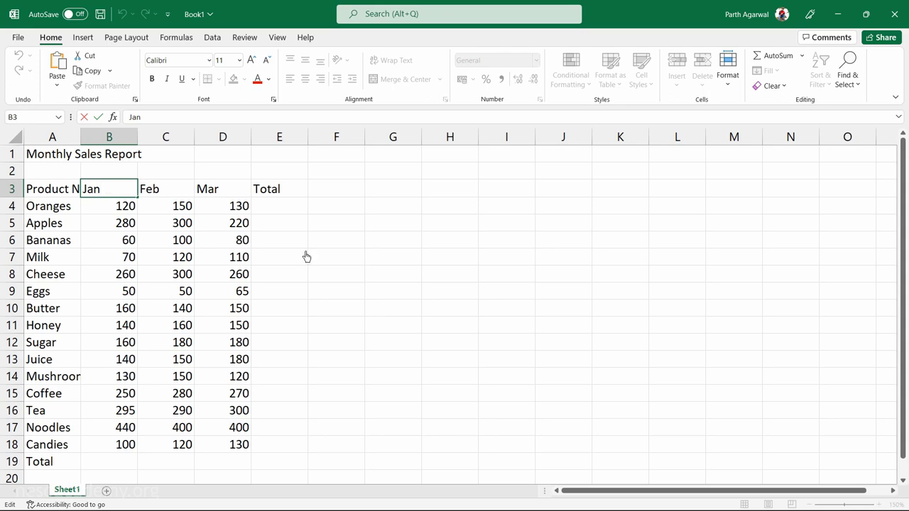
text(-2)
text(20)
text(22)
key(Tab)
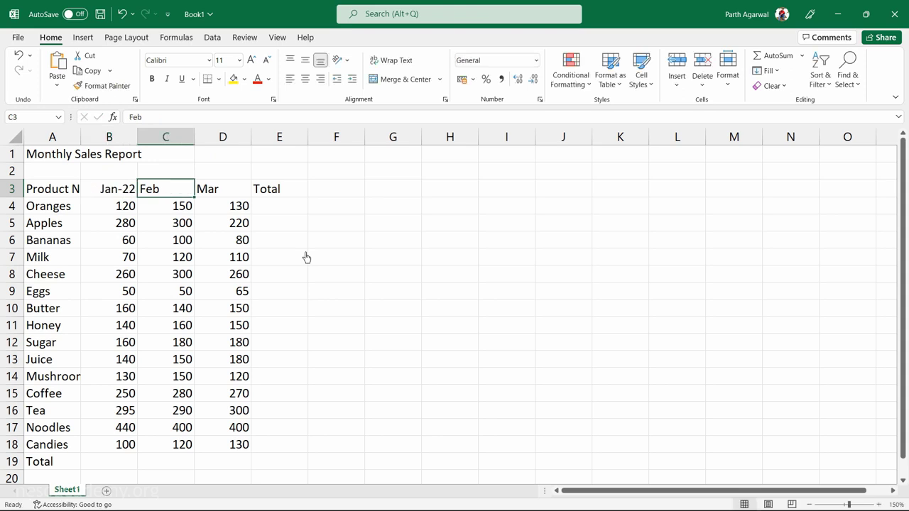
Change the February column header in cell C3 to Feb-2022
double_click(165, 194)
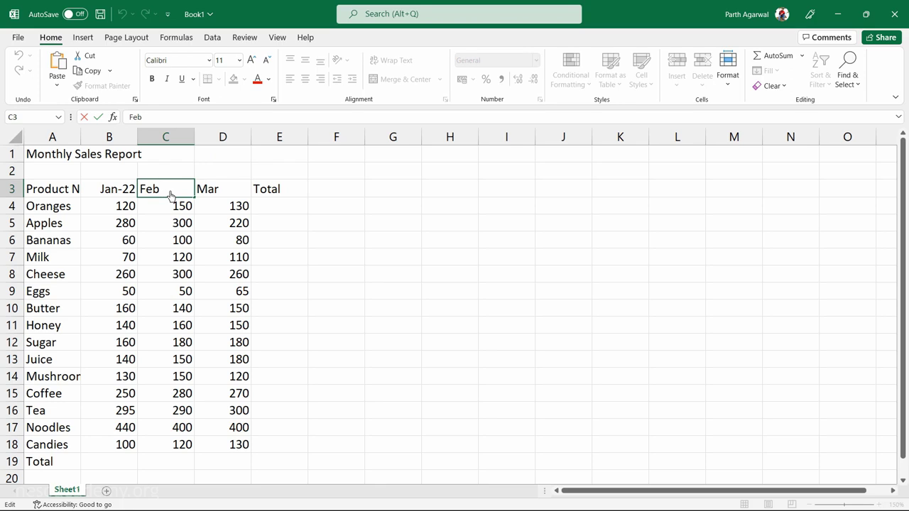
text(-2)
text(2022)
key(Tab)
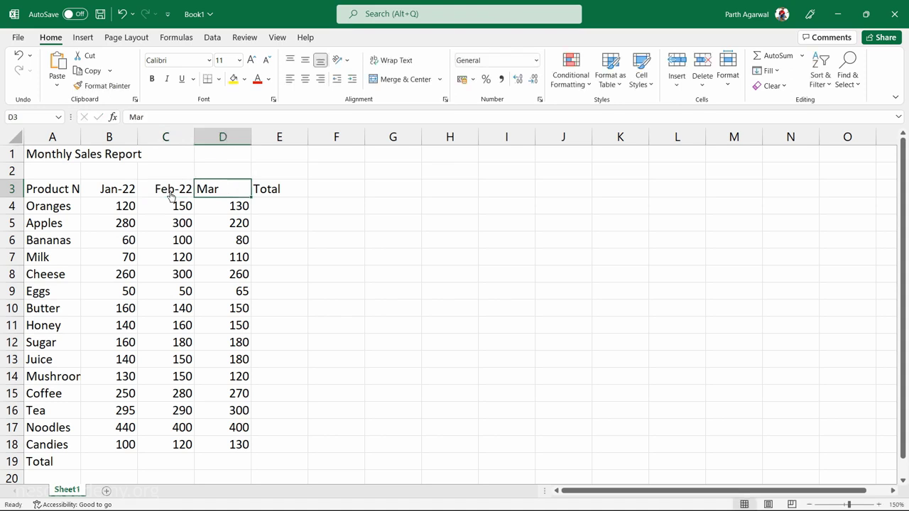
Change the March column header in cell D3 to Mar-2022, keeping Total as the header in E3
double_click(228, 190)
text(-)
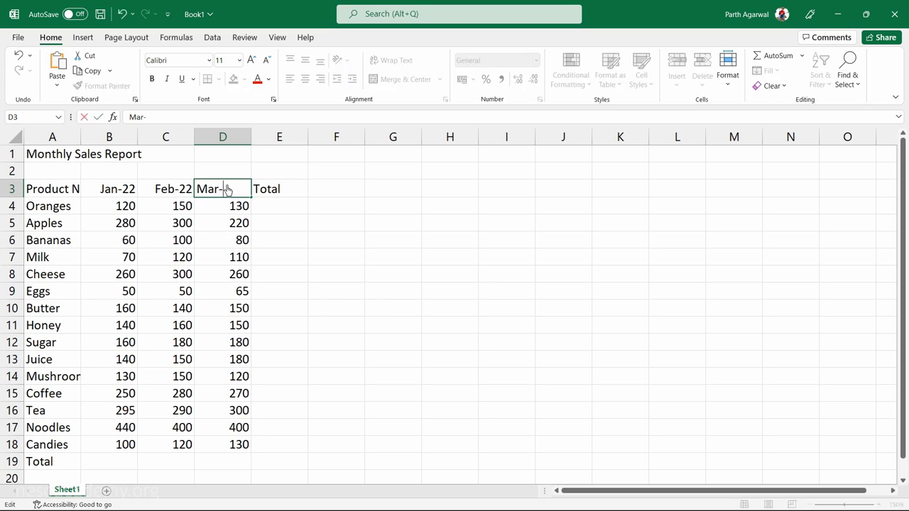
text(2022)
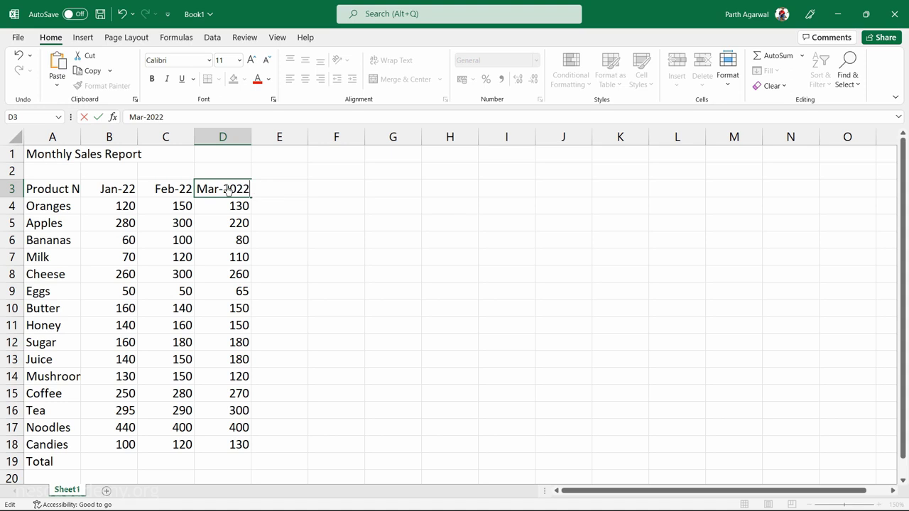
key(Tab)
text(Total)
key(ctrl+Return)
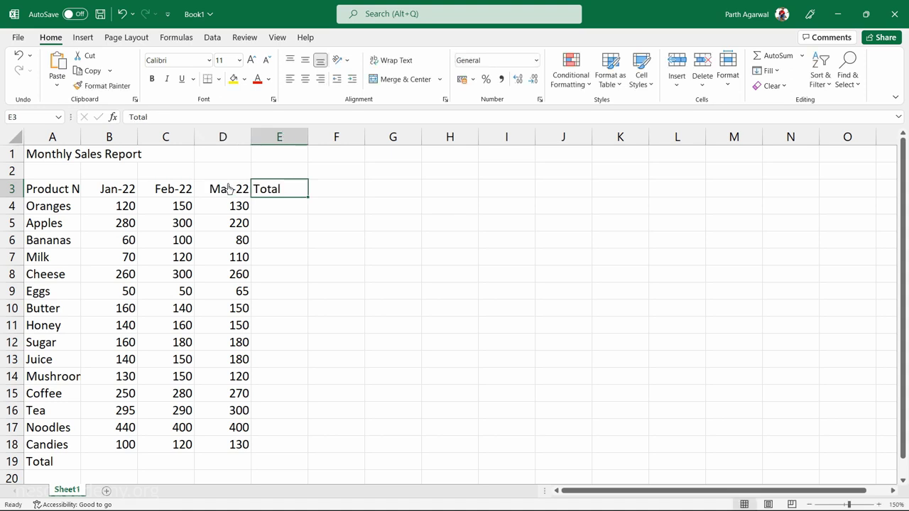
Inspect the full date value stored behind the January header in cell B3
drag(120, 186, 211, 191)
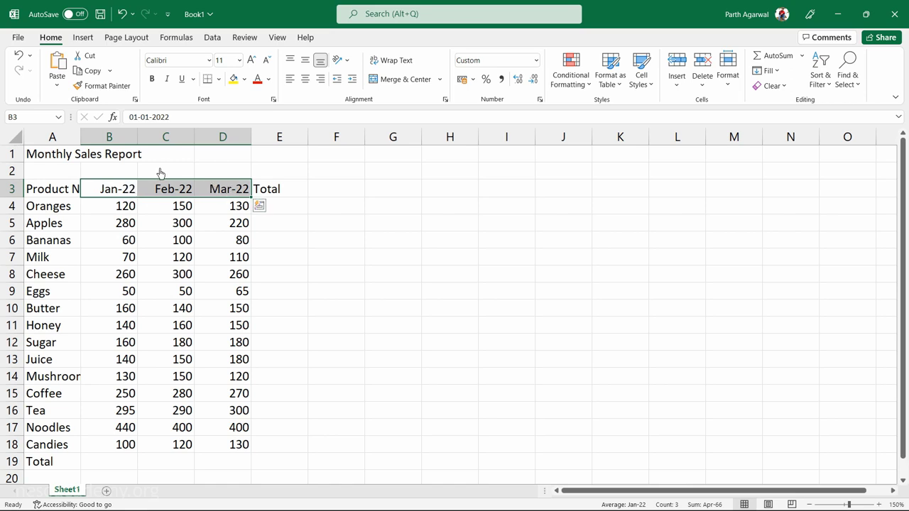
click(118, 188)
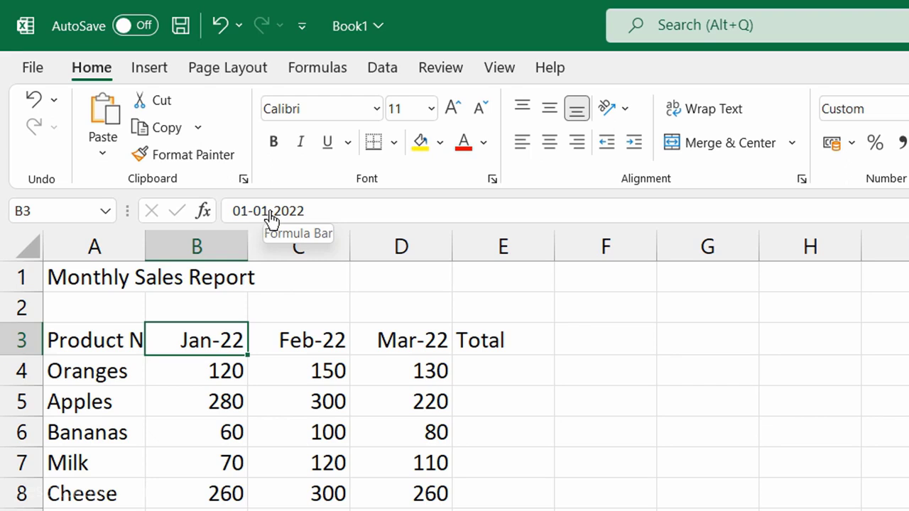
double_click(310, 216)
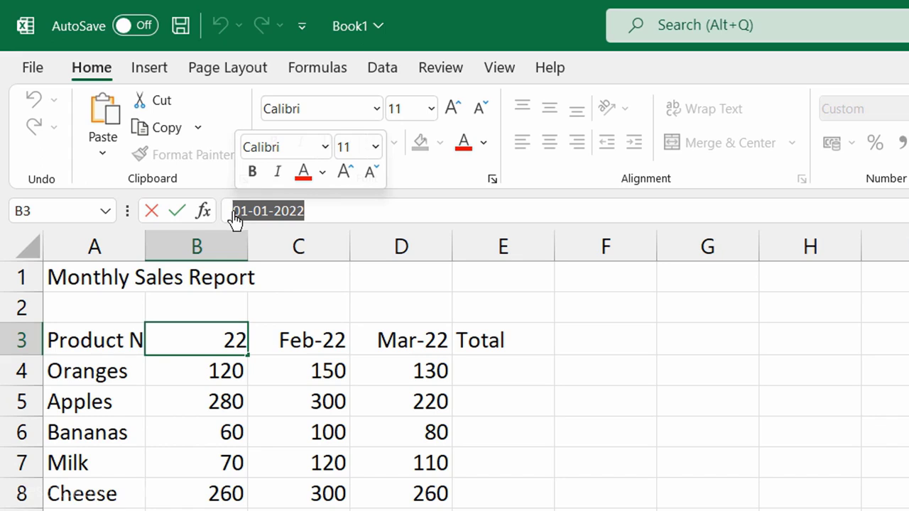
click(234, 211)
click(164, 350)
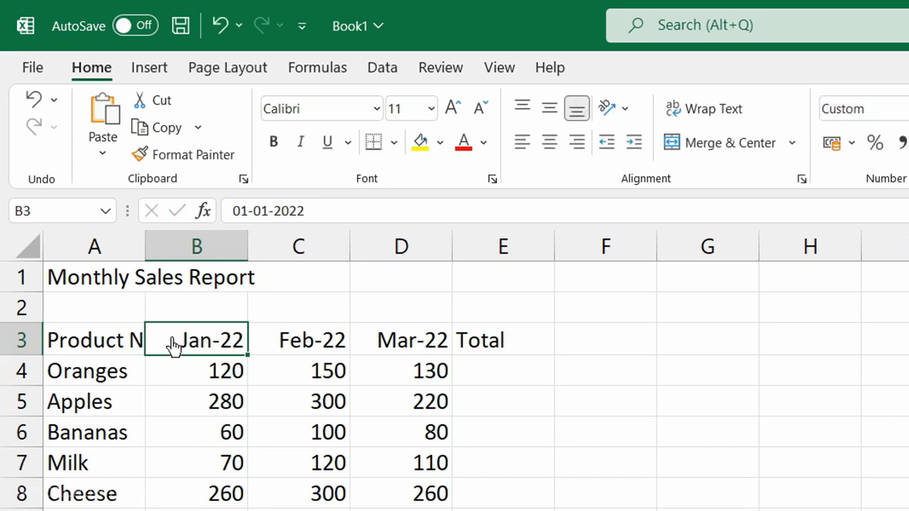
Compare the number format of the month headers with that of the sales figure in D5
drag(174, 345, 371, 345)
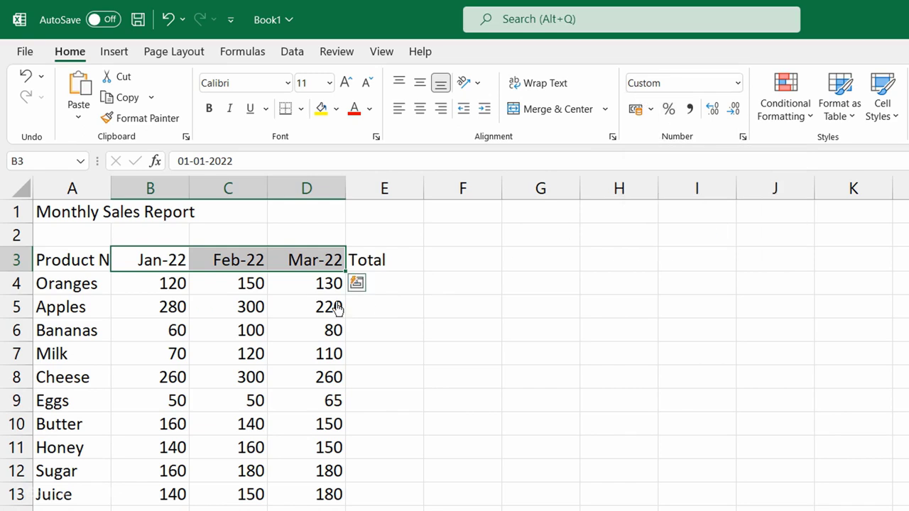
click(312, 307)
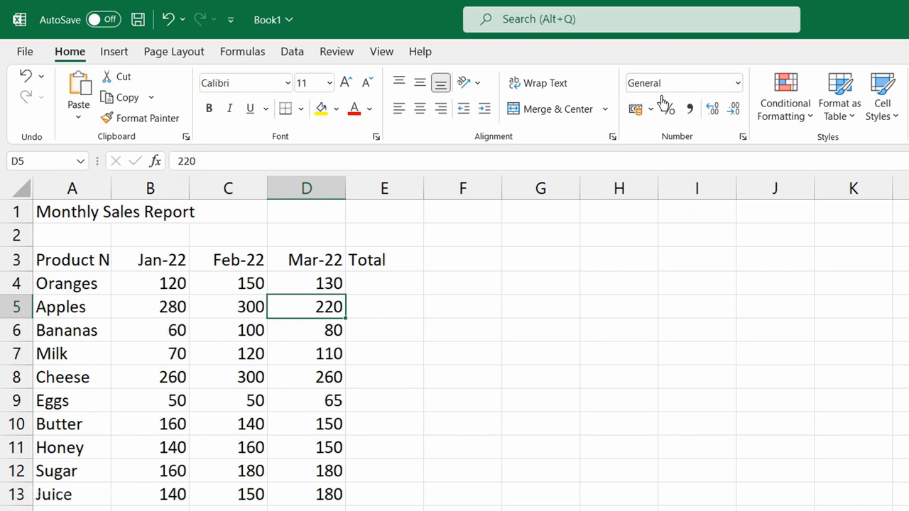
click(323, 264)
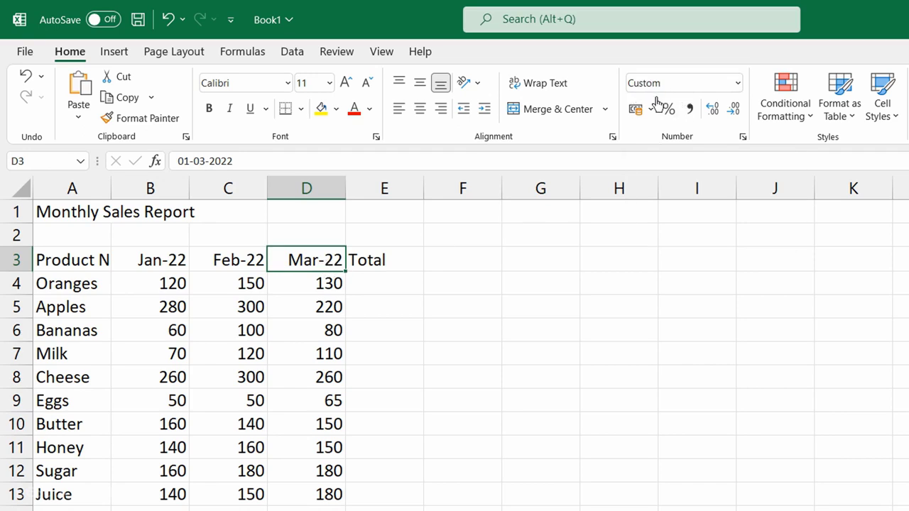
Open the detailed number format settings for the month headers B3:D3 and review the built-in Date types
click(172, 262)
drag(203, 261, 294, 257)
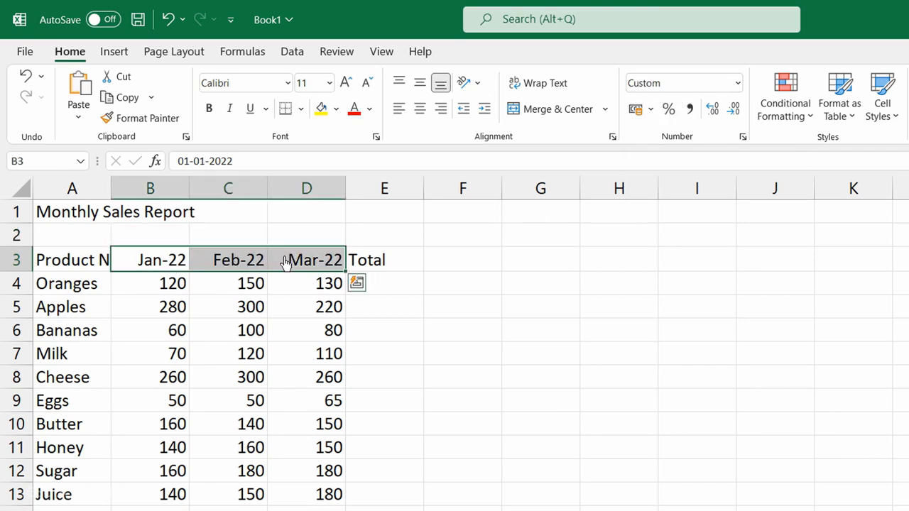
click(738, 85)
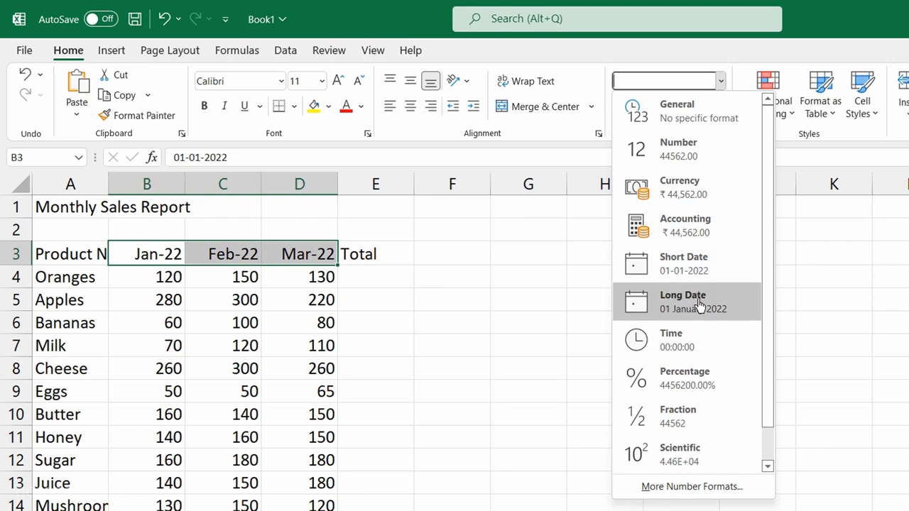
drag(769, 293, 761, 365)
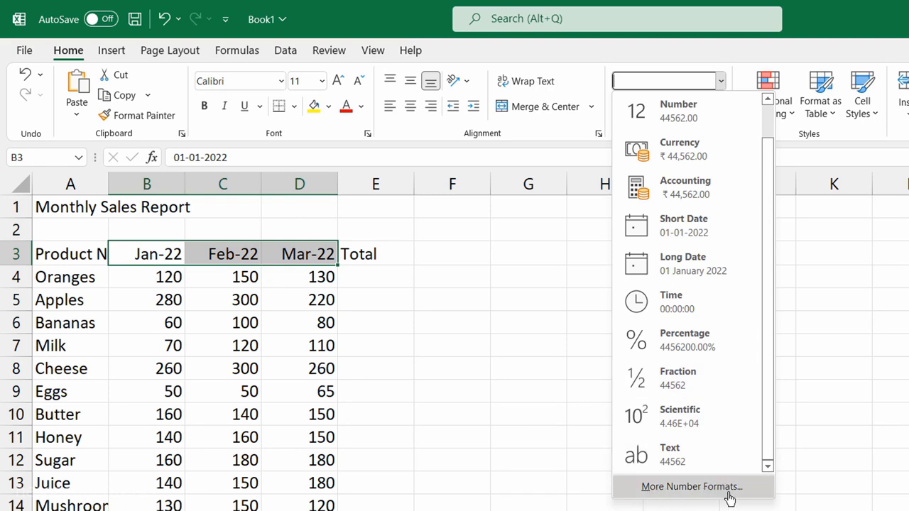
click(713, 488)
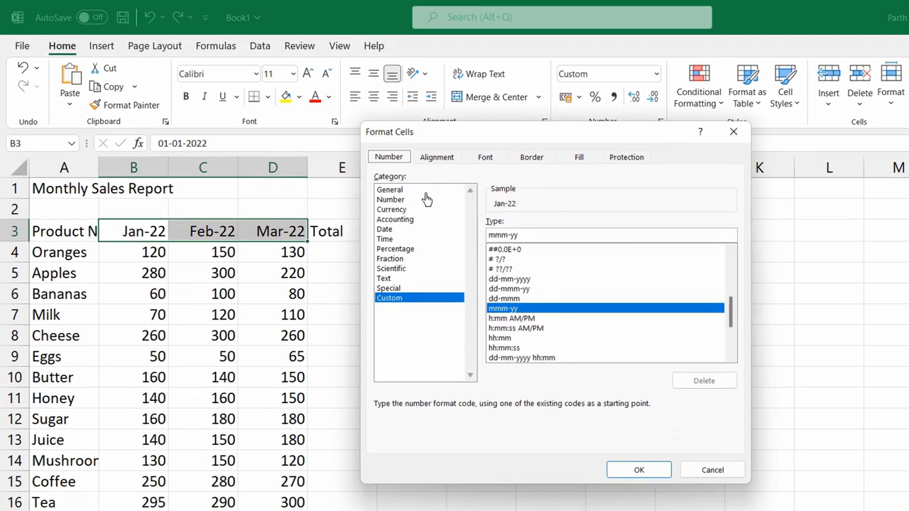
click(387, 229)
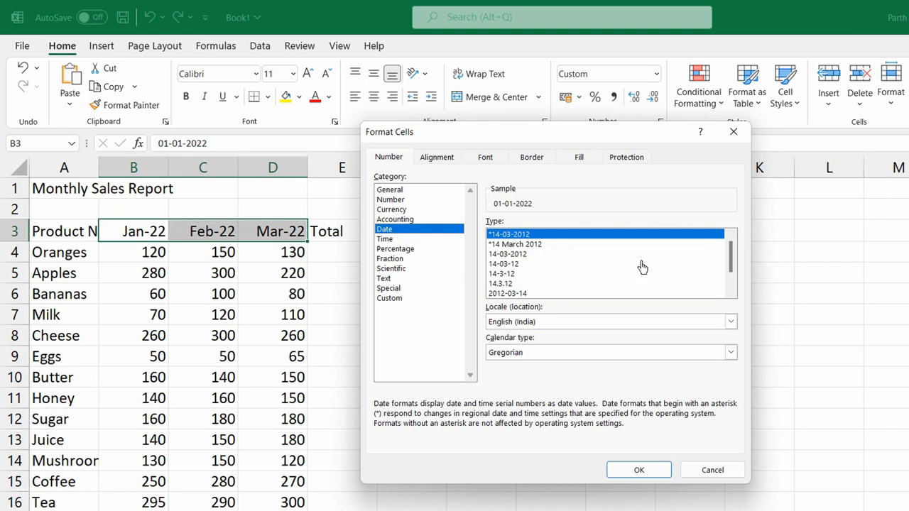
mouse_move(730, 254)
mouse_down()
mouse_move(728, 282)
mouse_move(730, 244)
mouse_up()
drag(731, 249, 720, 283)
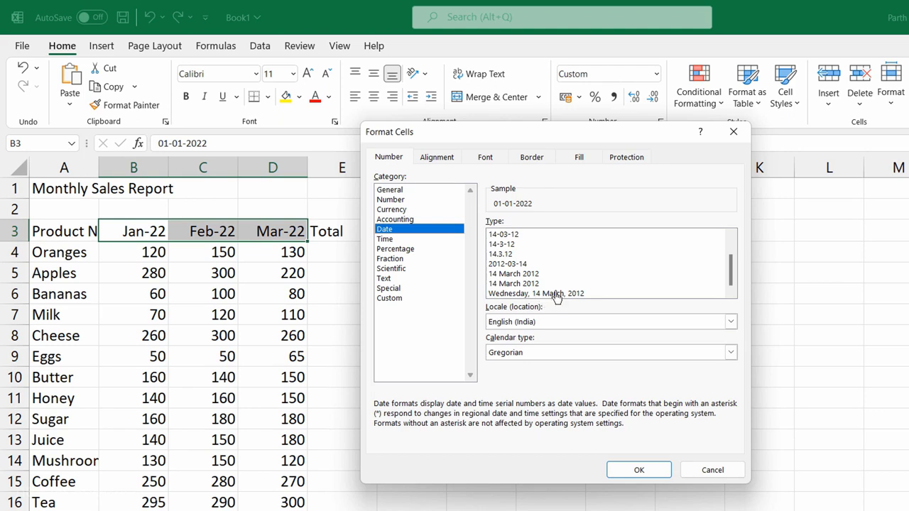
Apply the custom number format mmm-yyyy to the month headers B3:D3 and autofit the width of column D
click(411, 299)
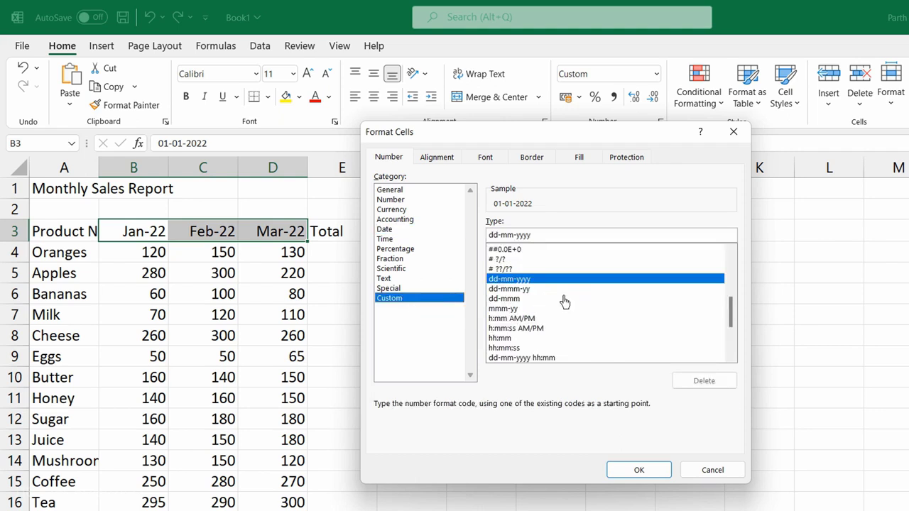
mouse_move(729, 316)
mouse_down()
mouse_move(724, 339)
mouse_move(724, 319)
mouse_up()
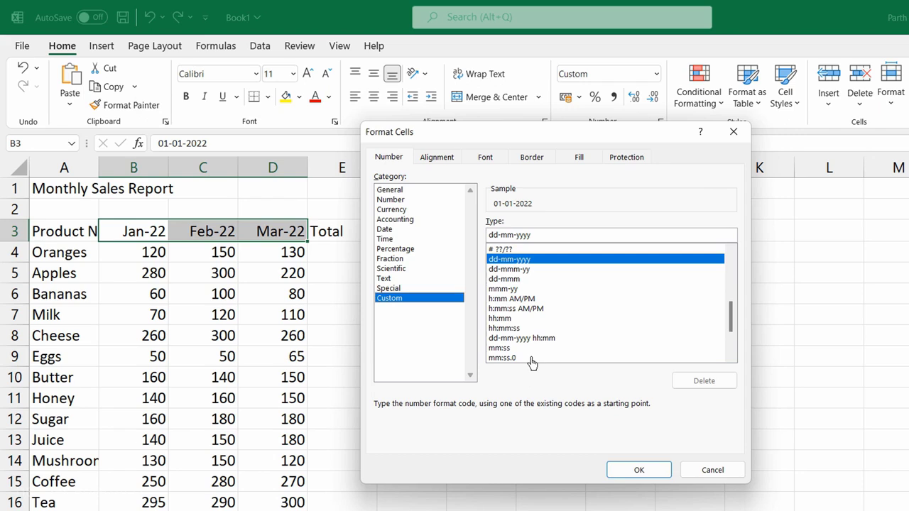
click(512, 291)
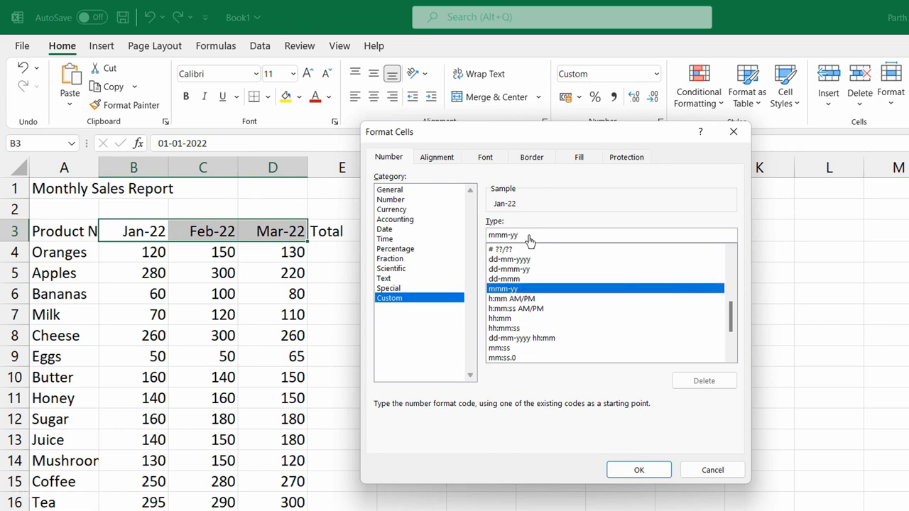
drag(526, 236, 493, 237)
key(BackSpace)
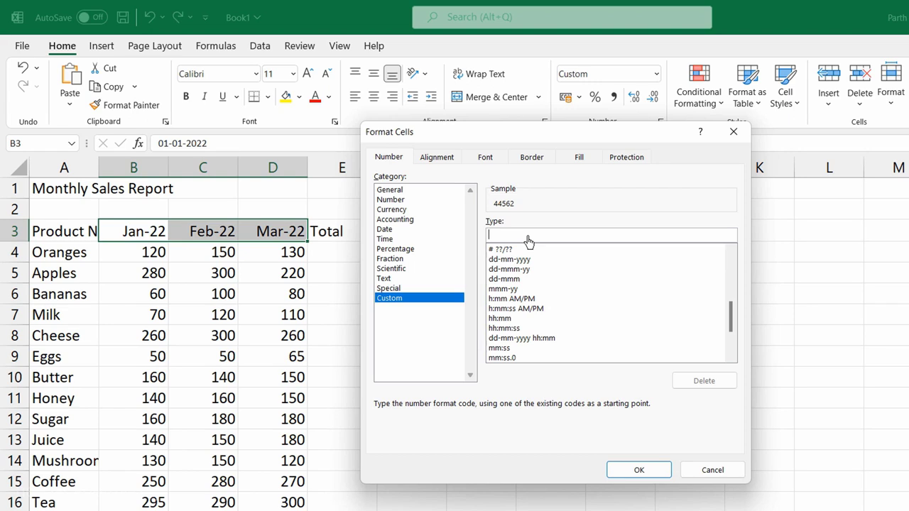
text(mmm)
text(-yyyy)
click(619, 467)
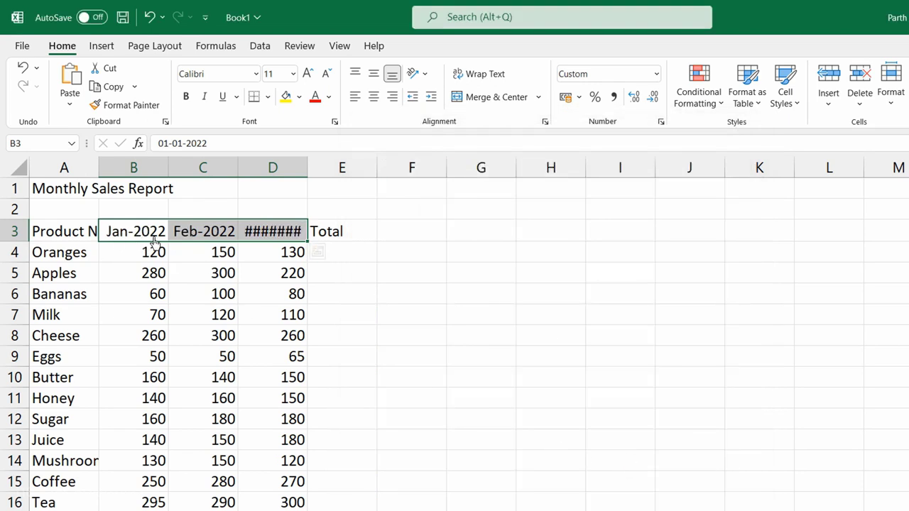
click(267, 241)
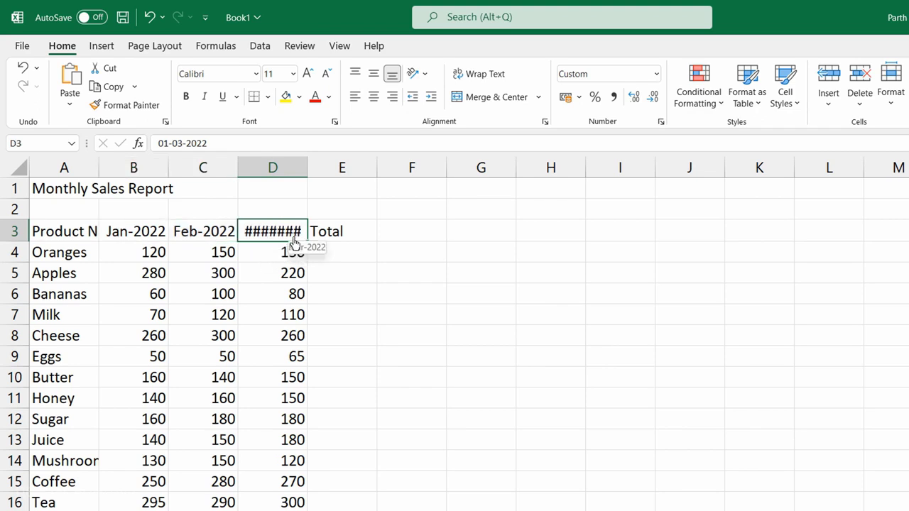
double_click(308, 174)
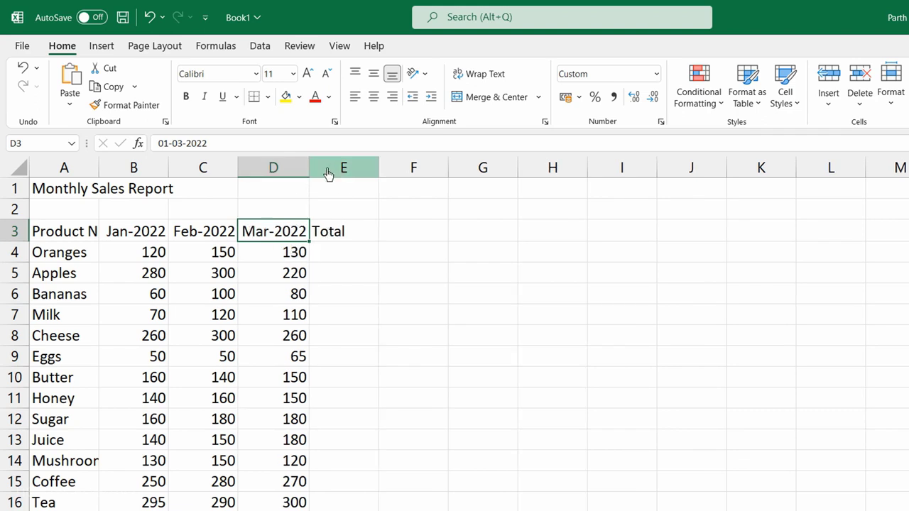
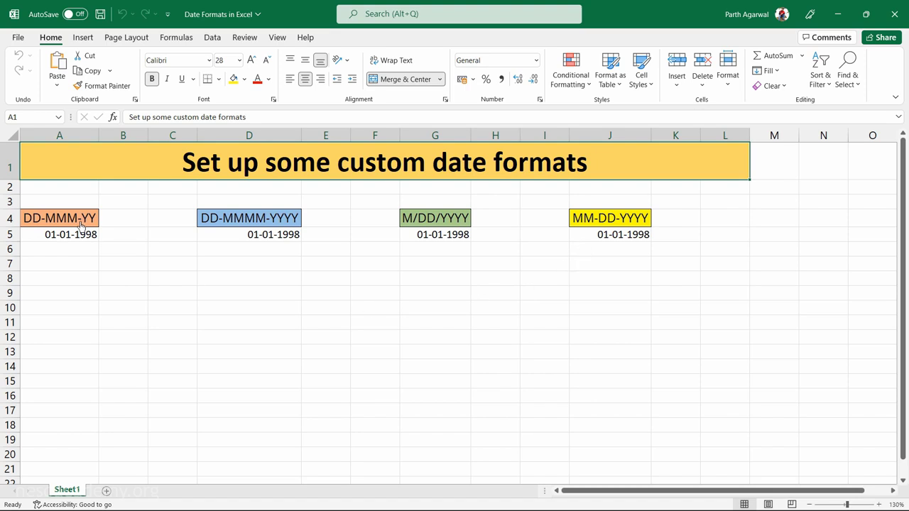
Open the custom number format settings for the sample date in A5 under the DD-MMM-YY header
click(82, 225)
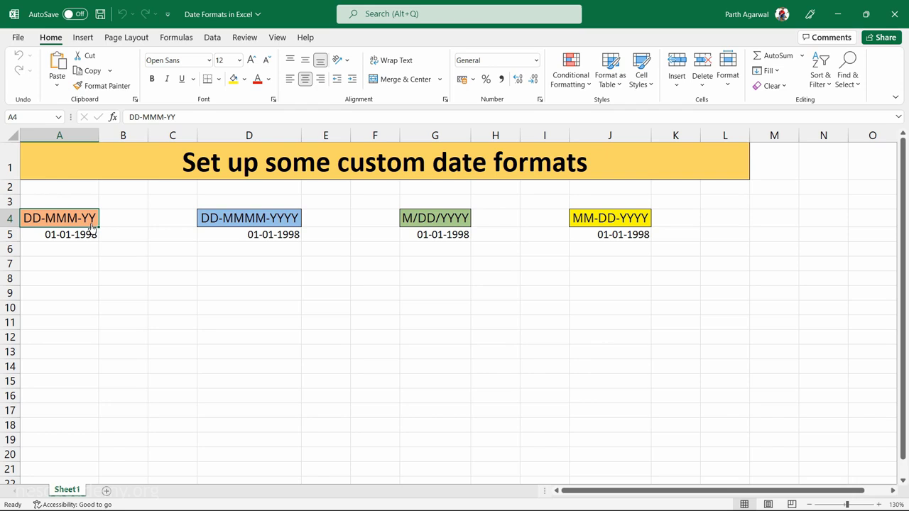
click(60, 244)
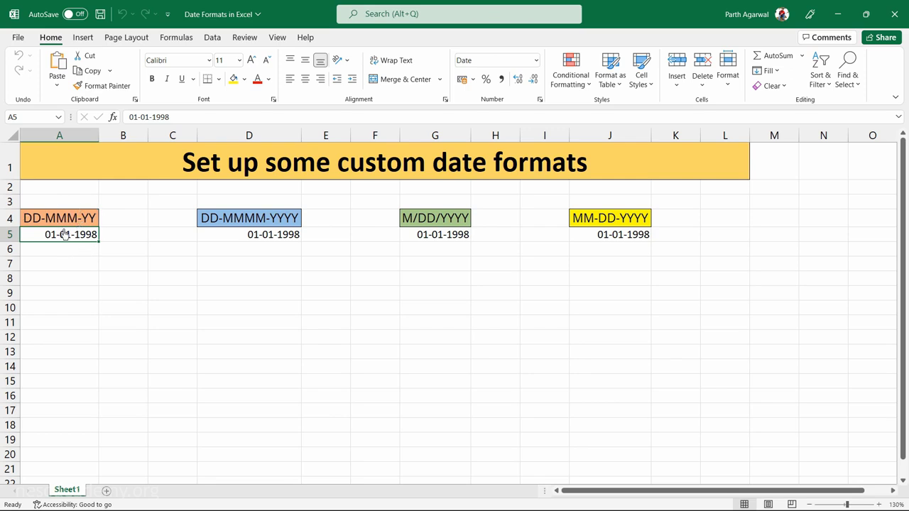
click(71, 218)
click(75, 237)
click(537, 65)
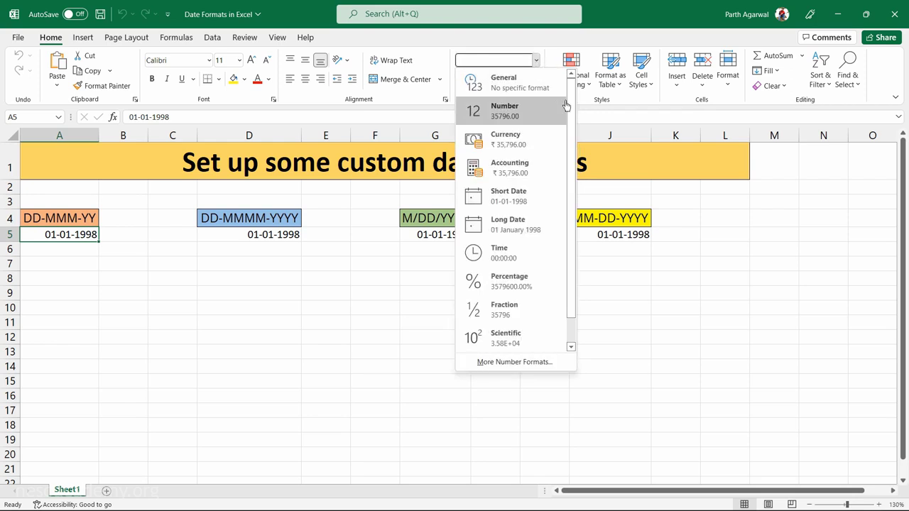
scroll(572, 105, down, 1)
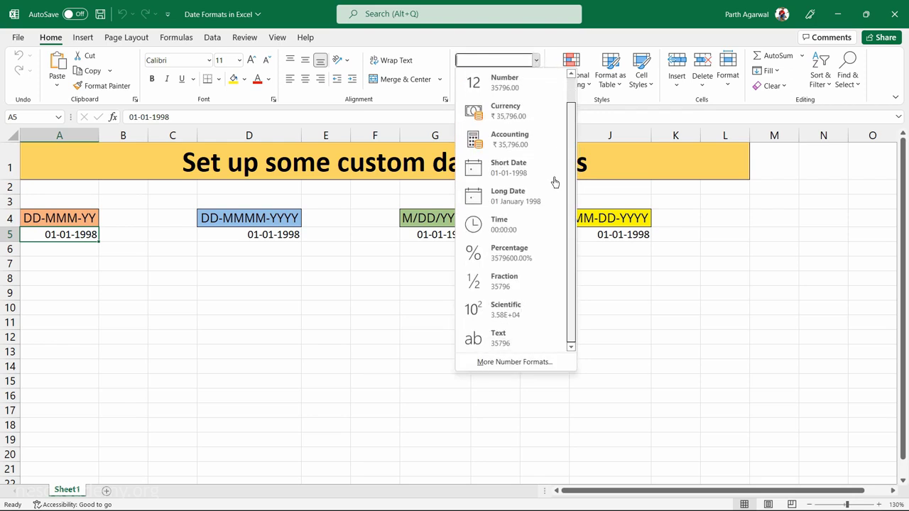
click(538, 365)
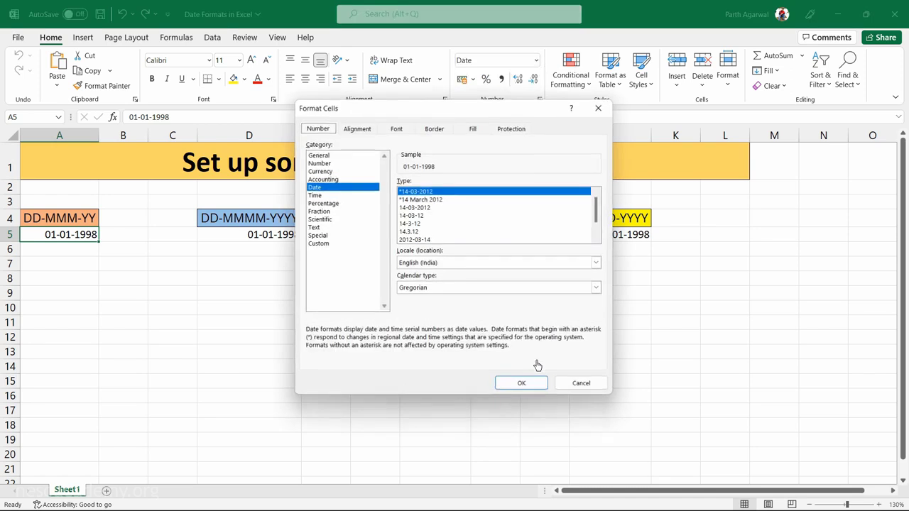
click(320, 244)
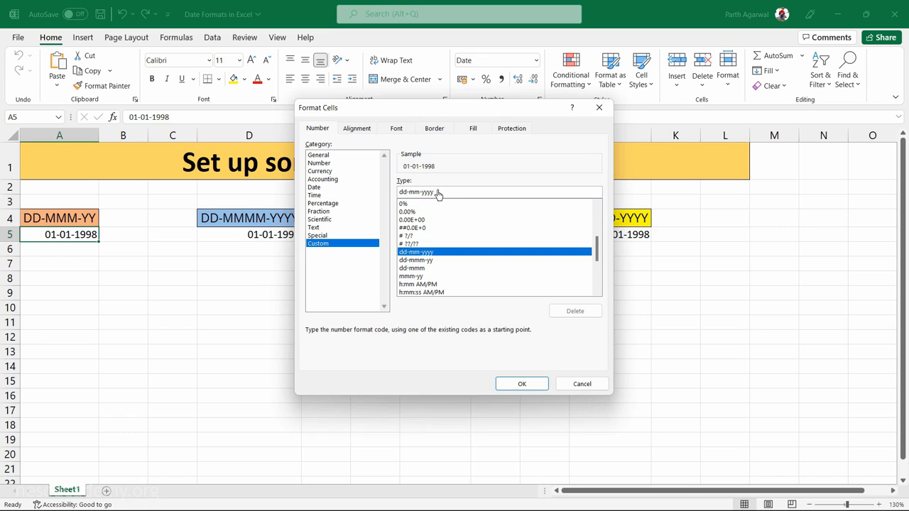
Apply the custom date format DD-MMM-YY to A5 and fill the date series down through A16
key(BackSpace)
key(BackSpace)
key(BackSpace)
key(BackSpace)
key(BackSpace)
key(BackSpace)
key(BackSpace)
key(BackSpace)
key(BackSpace)
key(BackSpace)
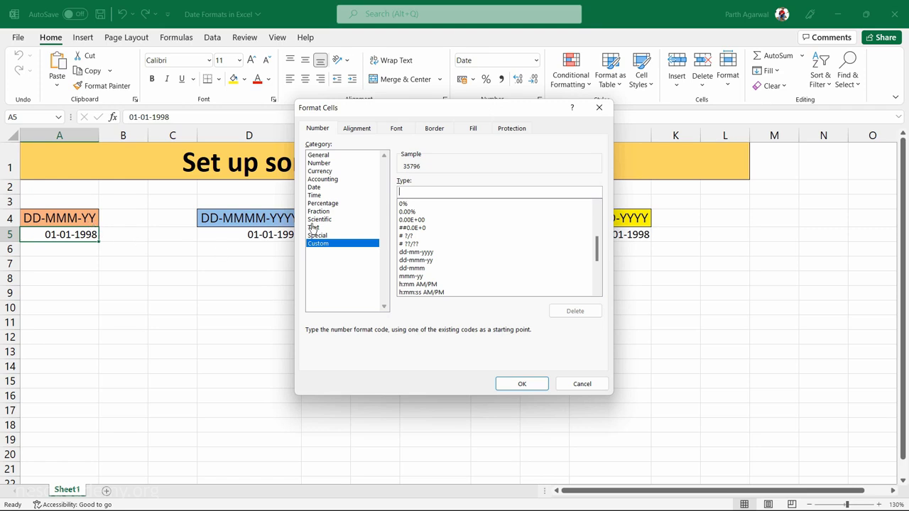
text(DD-MMM-YY)
click(521, 385)
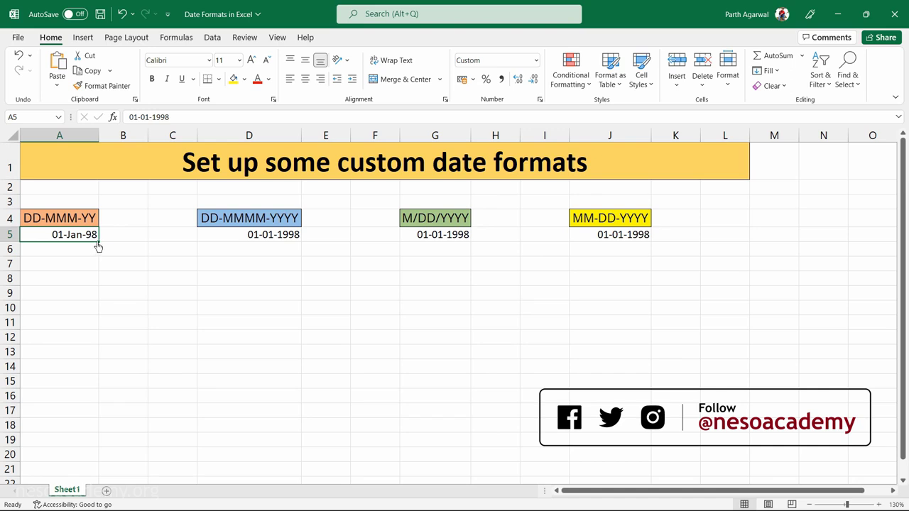
drag(99, 246, 97, 402)
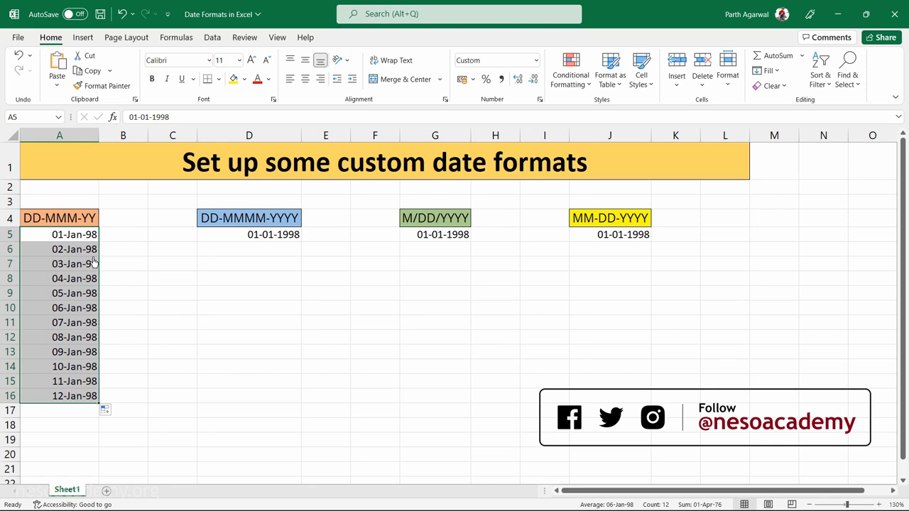
click(77, 421)
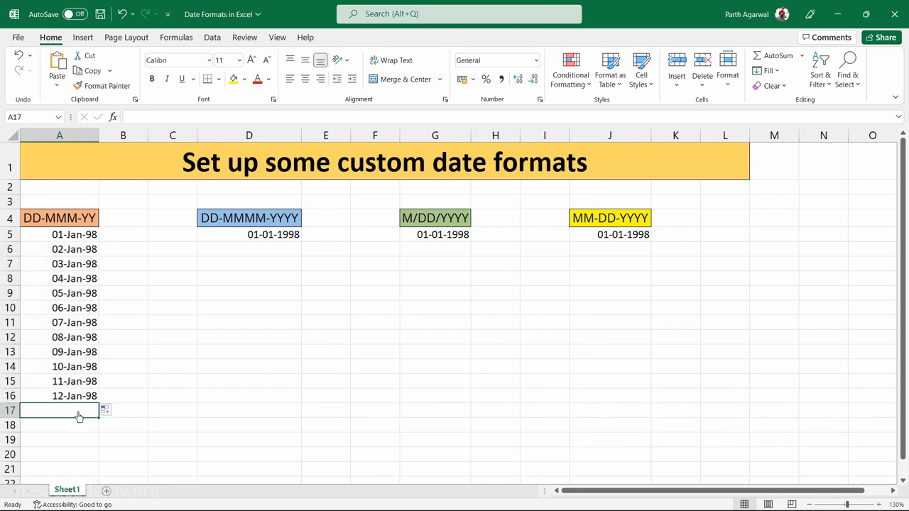
Open the custom number format settings for the sample date in D5 under the DD-MMMM-YYYY header
click(246, 224)
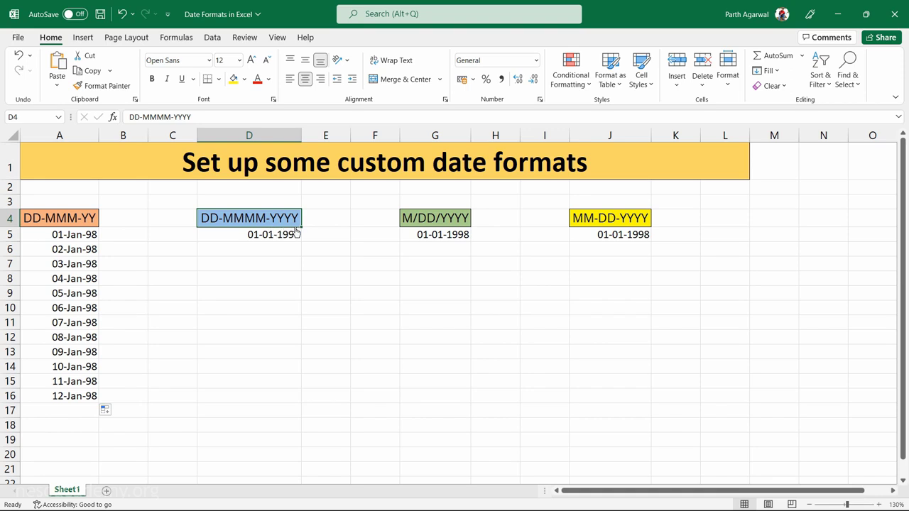
click(244, 240)
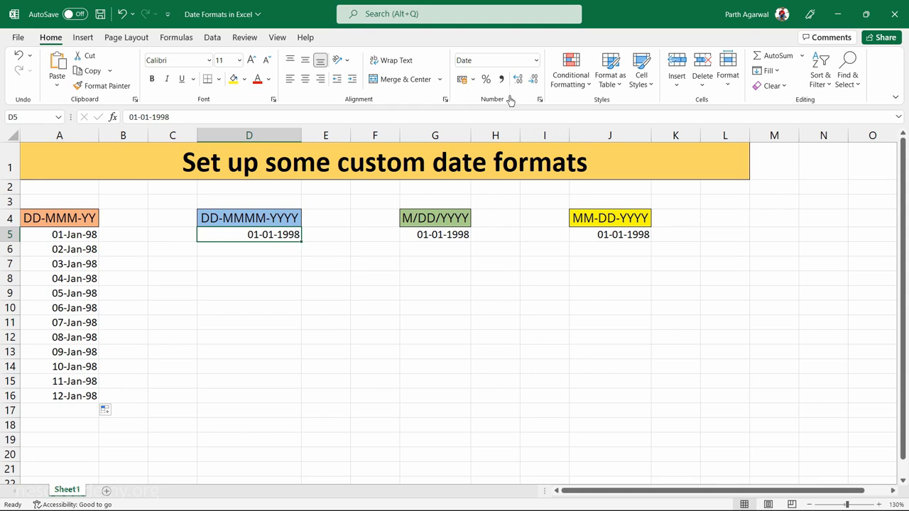
click(537, 62)
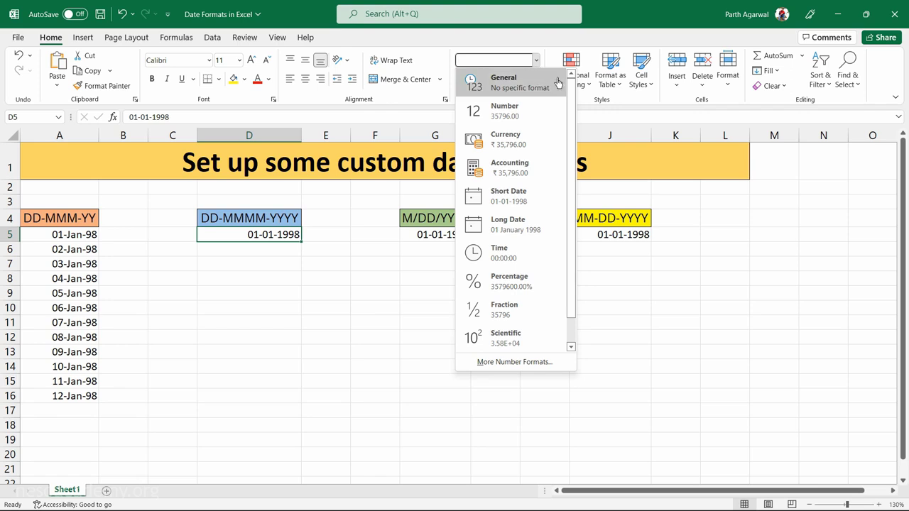
scroll(552, 198, down, 1)
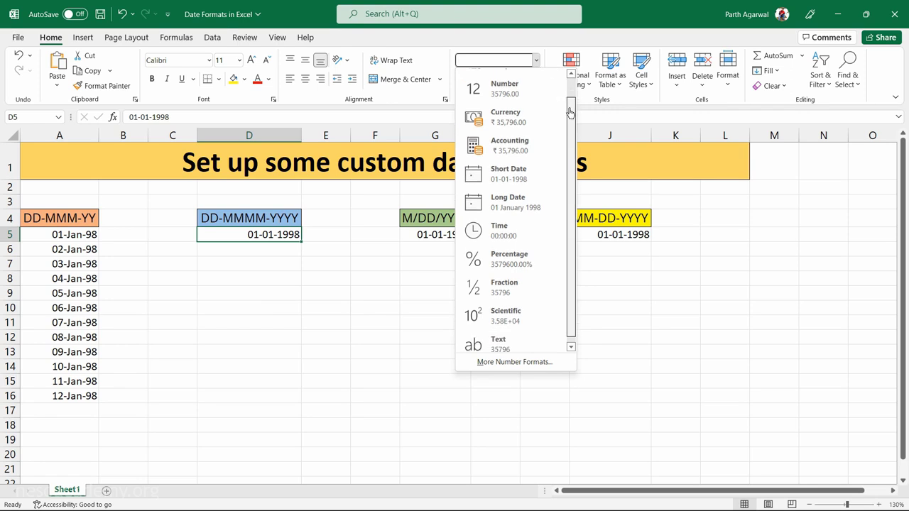
click(527, 364)
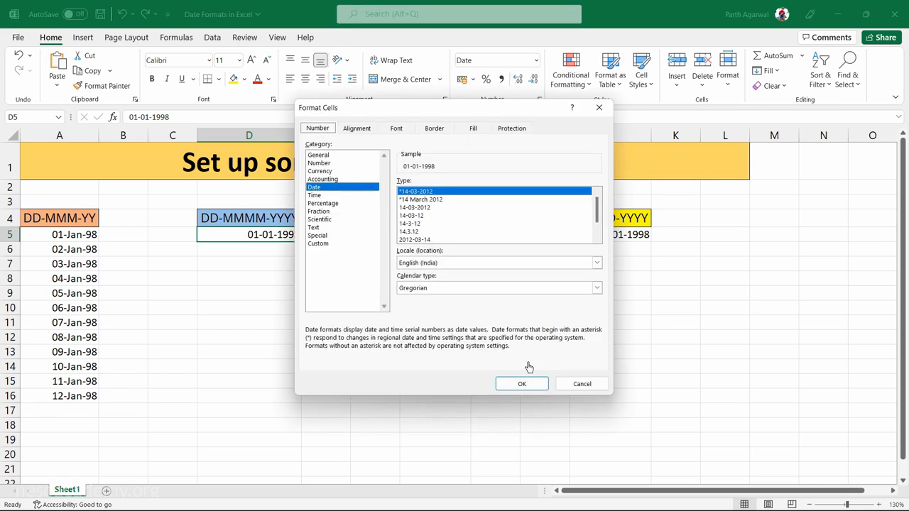
click(334, 243)
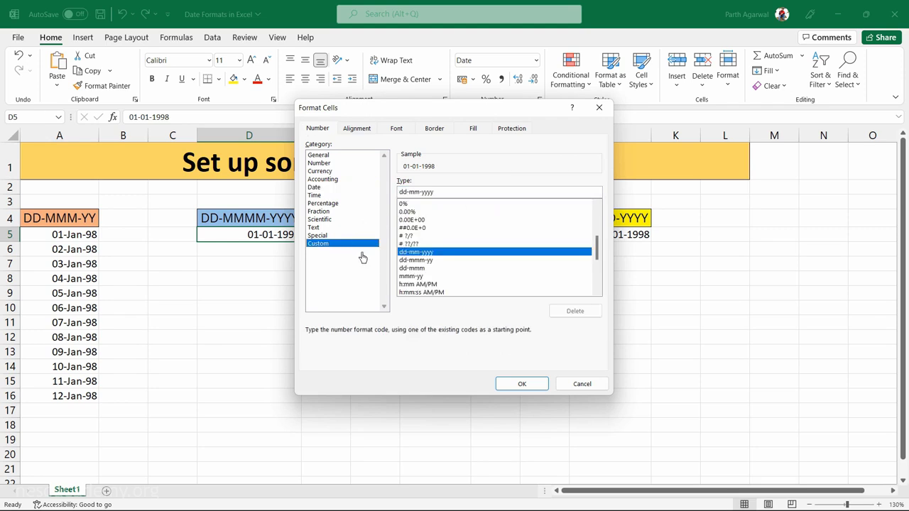
Apply the custom date format DD-MMMM-YYYY to D5 and fill the date series down through D16
click(443, 196)
drag(440, 195, 396, 196)
key(BackSpace)
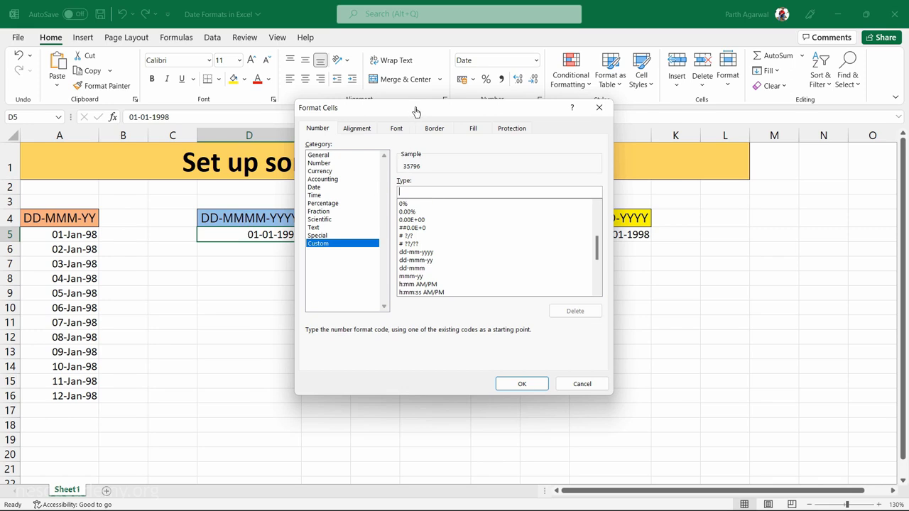
drag(412, 110, 457, 112)
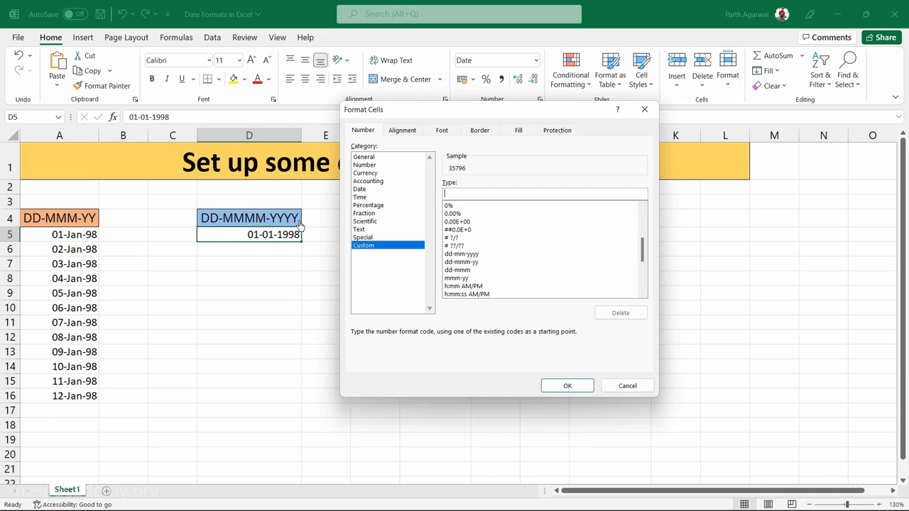
text(DD-MMMM-YYYY)
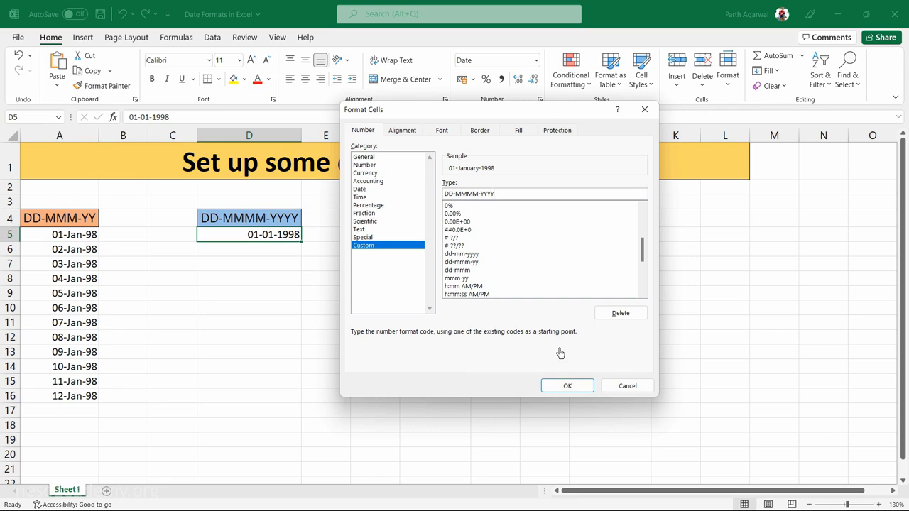
click(567, 386)
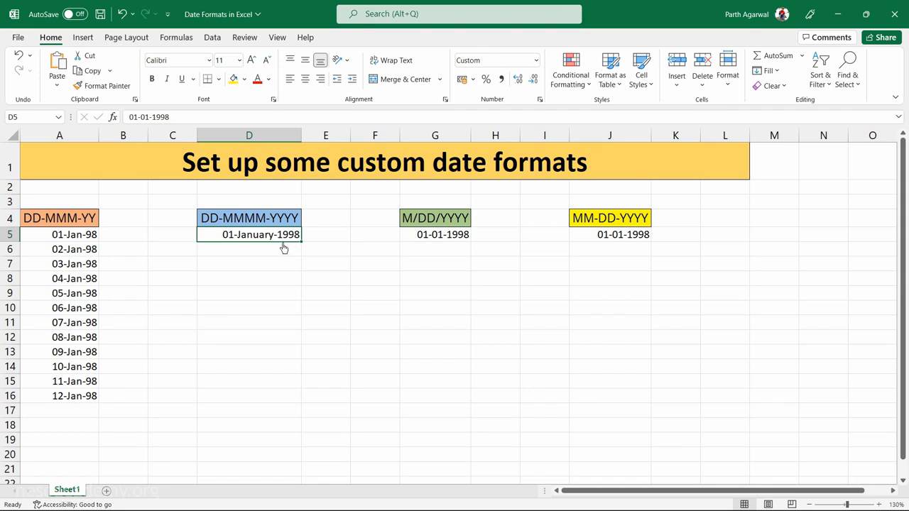
drag(301, 244, 297, 406)
click(294, 414)
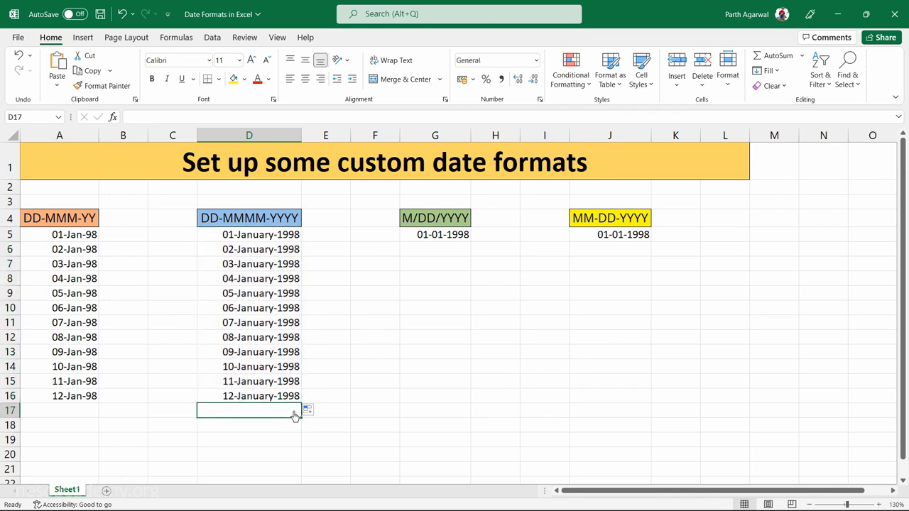